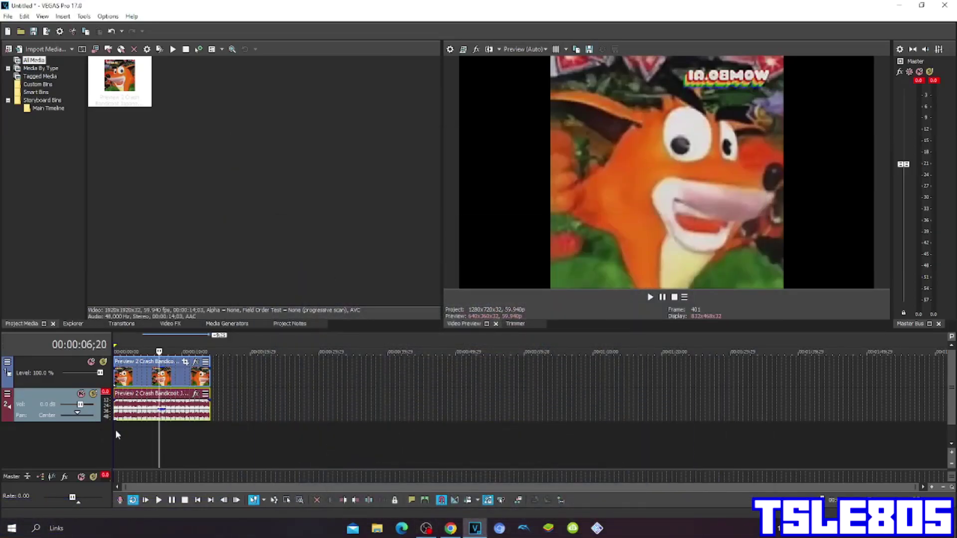
# Step: Move the cursor to 00:00:00;00 and clear the Crash Bandicoot selection in Project Media
pyautogui.click(116, 433)
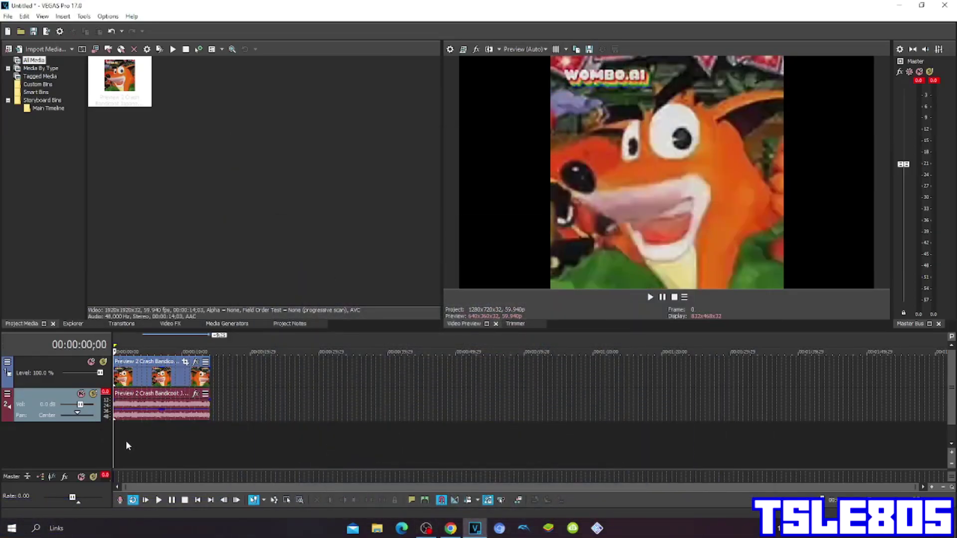
pyautogui.click(305, 197)
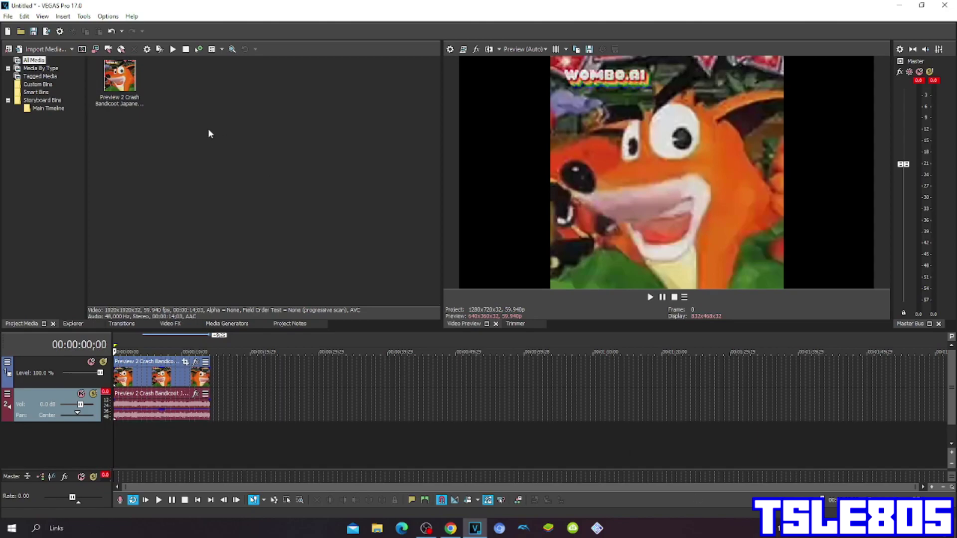
pyautogui.moveTo(208, 131); pyautogui.dragTo(106, 87)
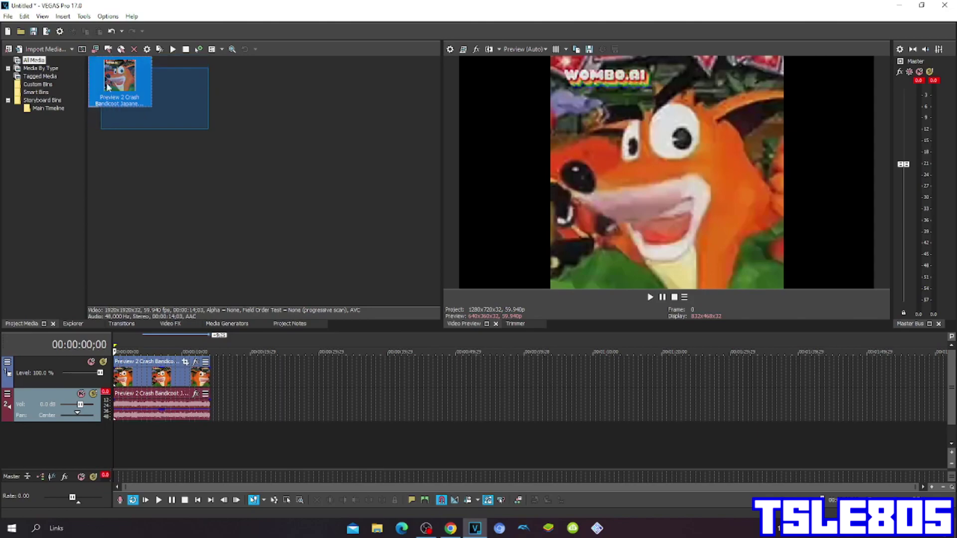
pyautogui.moveTo(107, 85); pyautogui.dragTo(181, 92)
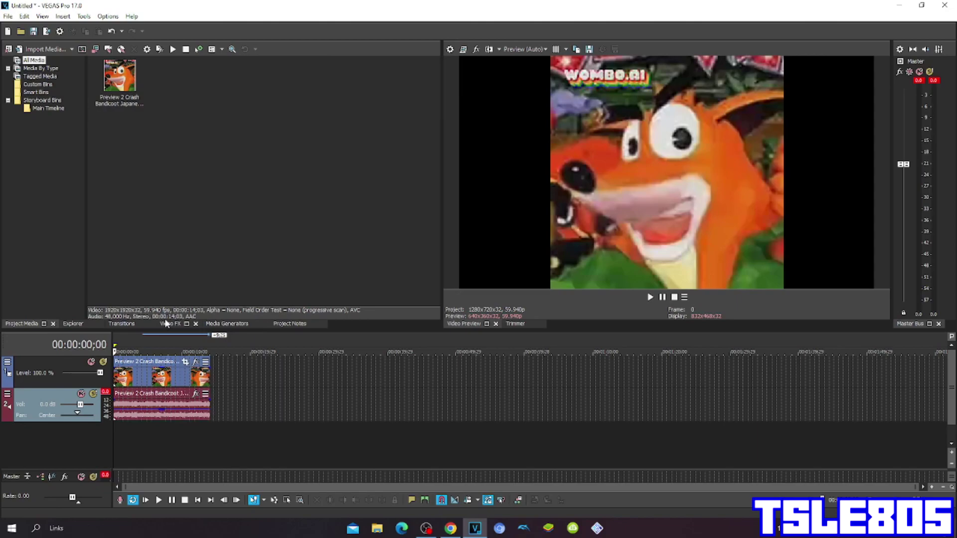
# Step: Duplicate the Crash Bandicoot video track and open Event FX for the top clip
pyautogui.rightClick(224, 360)
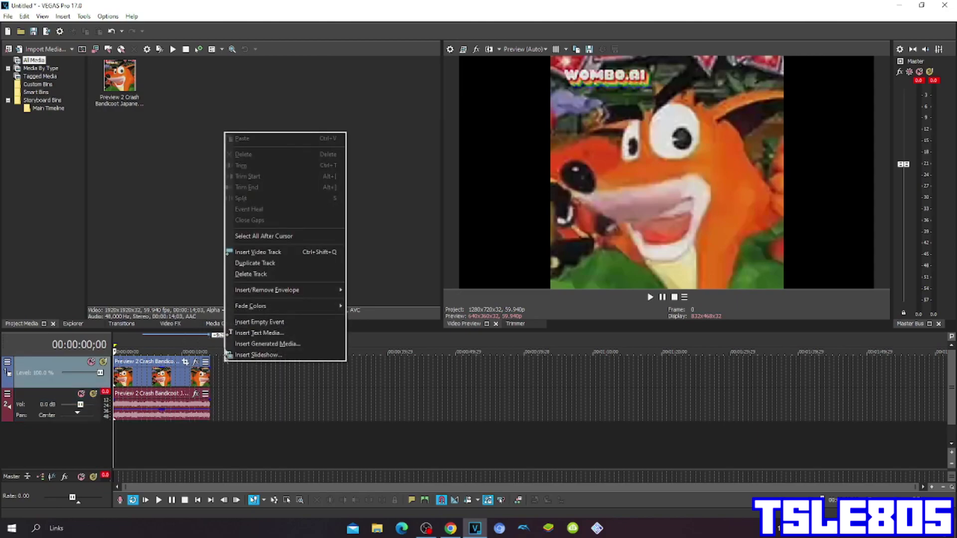
pyautogui.click(248, 263)
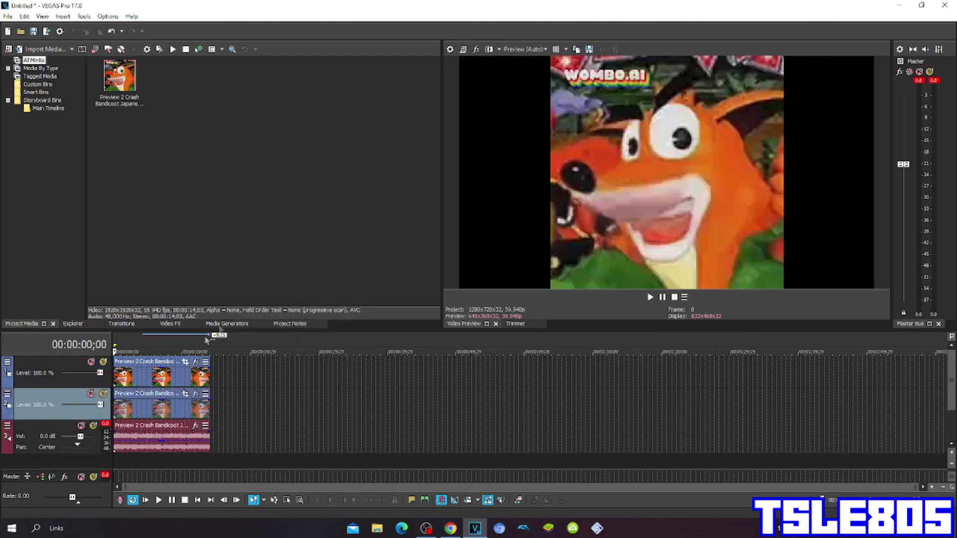
pyautogui.click(118, 375)
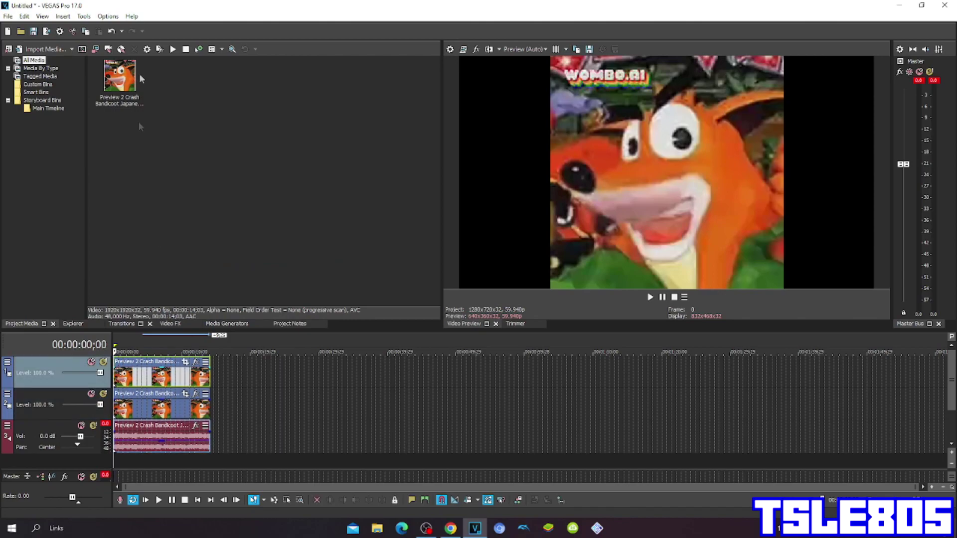
pyautogui.click(195, 362)
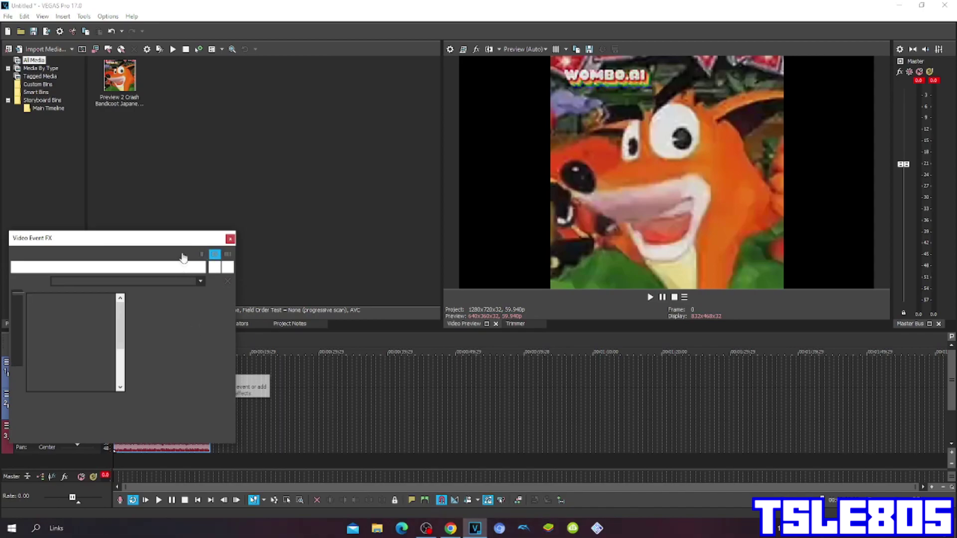
# Step: Flip the top clip horizontally in Event Pan/Crop and lower its opacity to 50%
pyautogui.moveTo(180, 238); pyautogui.dragTo(434, 244)
pyautogui.rightClick(450, 342)
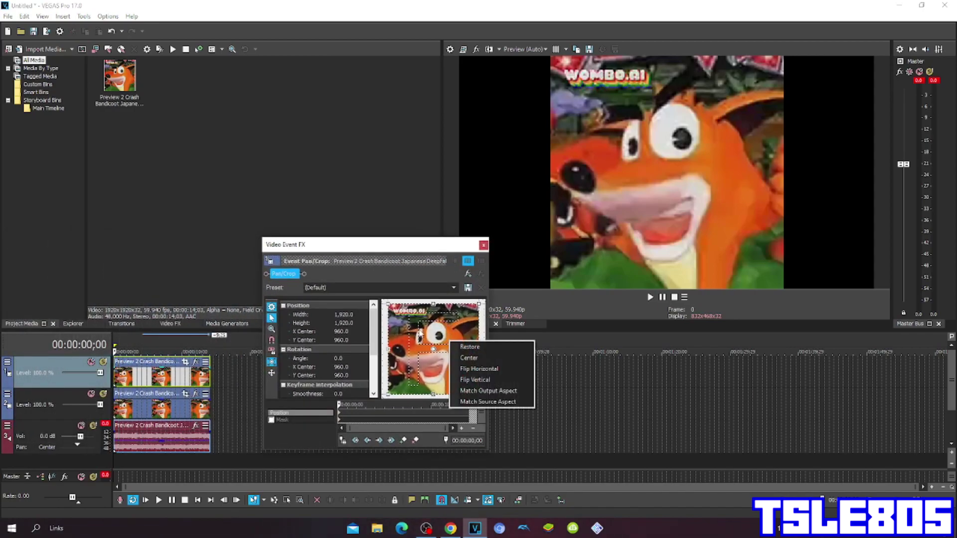
pyautogui.click(471, 369)
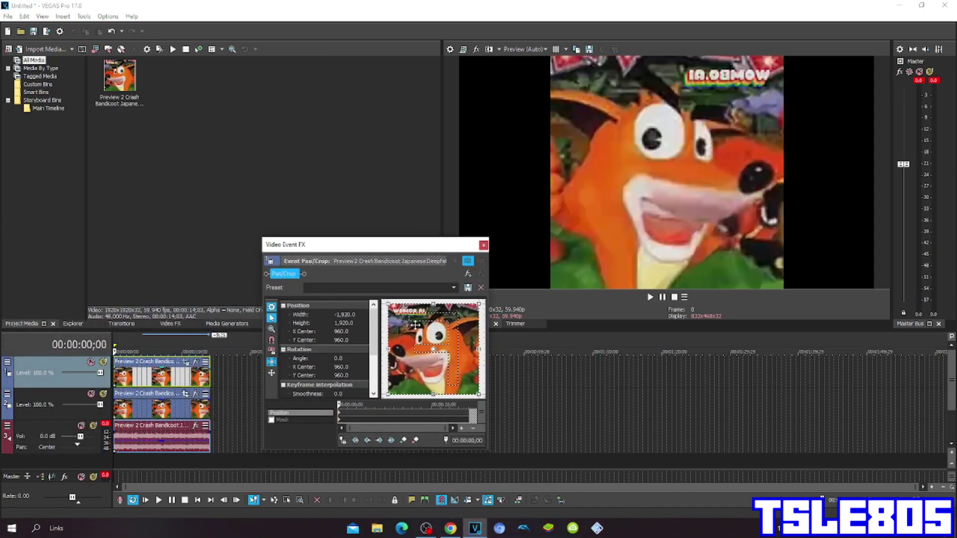
pyautogui.click(484, 245)
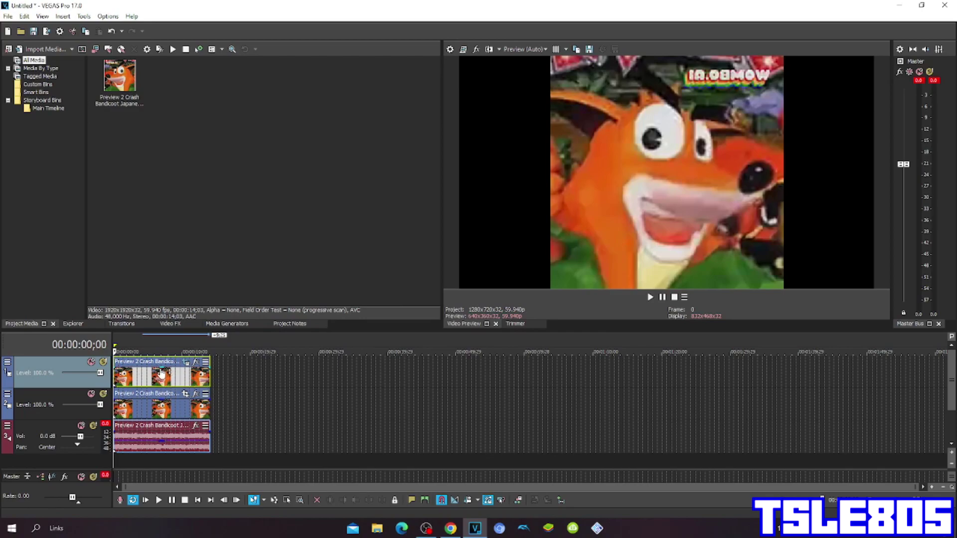
pyautogui.moveTo(162, 374); pyautogui.dragTo(163, 381)
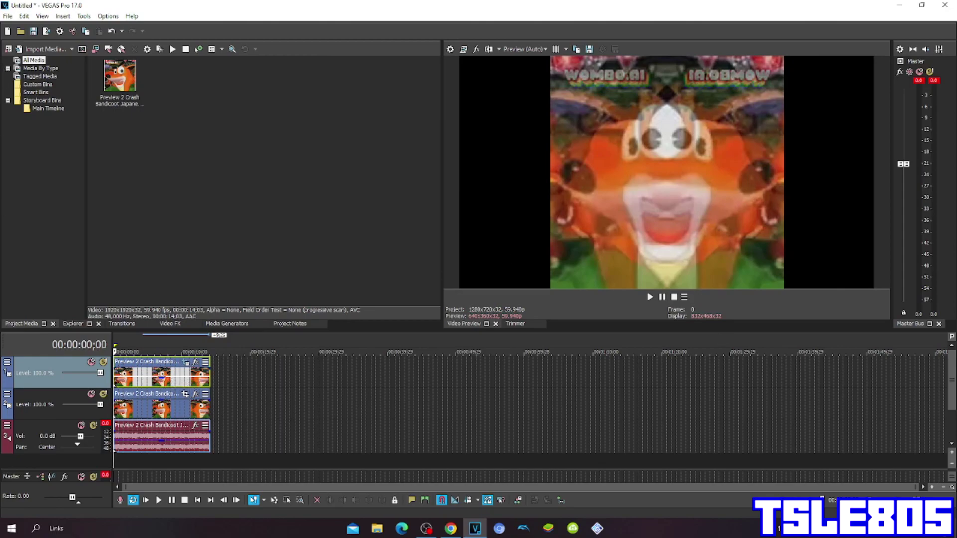
pyautogui.press('Delete')
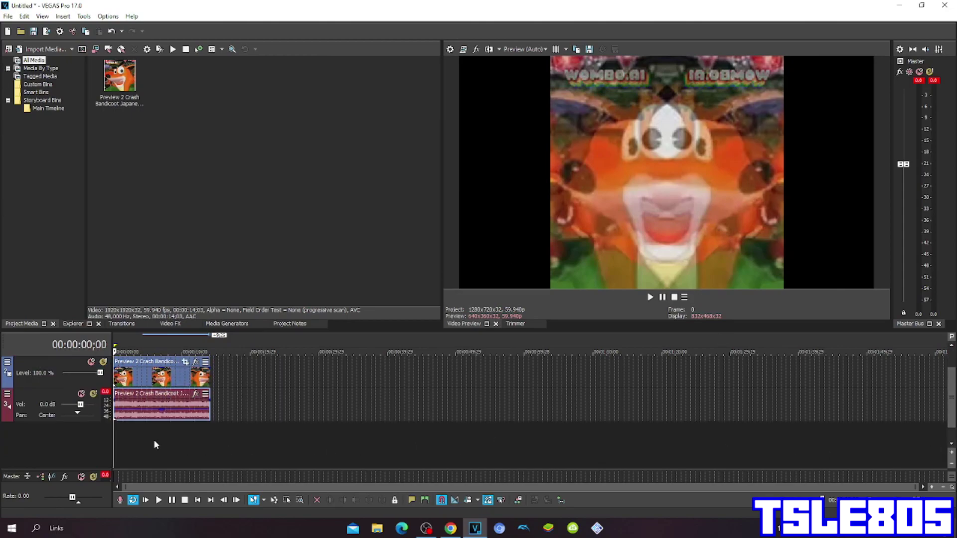
# Step: Open the audio clip's Properties and choose élastique as the stretch method
pyautogui.click(114, 433)
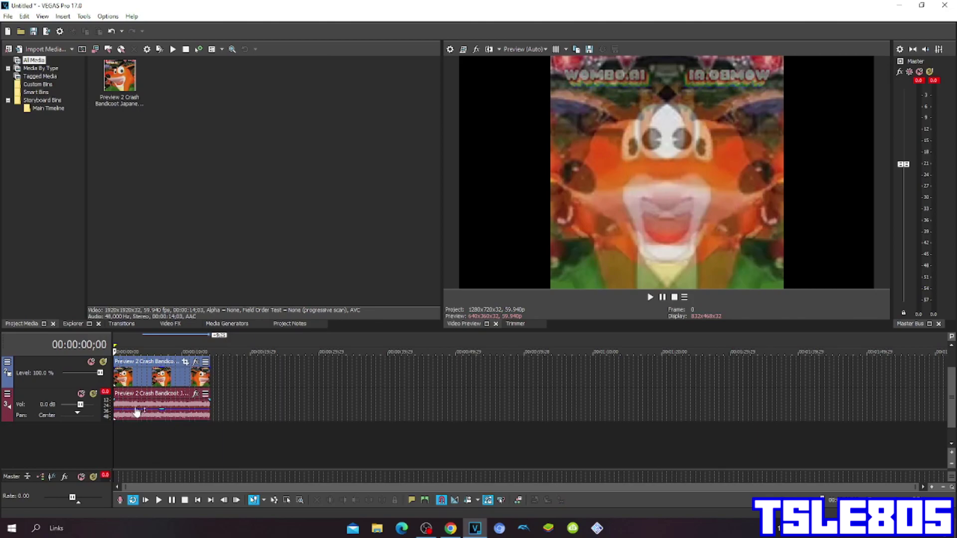
pyautogui.rightClick(146, 404)
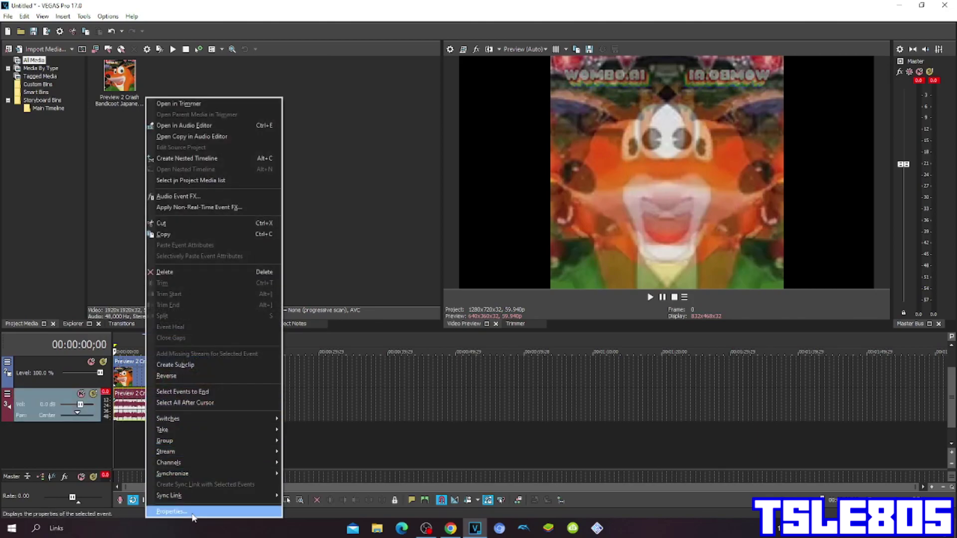
pyautogui.click(173, 514)
pyautogui.click(471, 211)
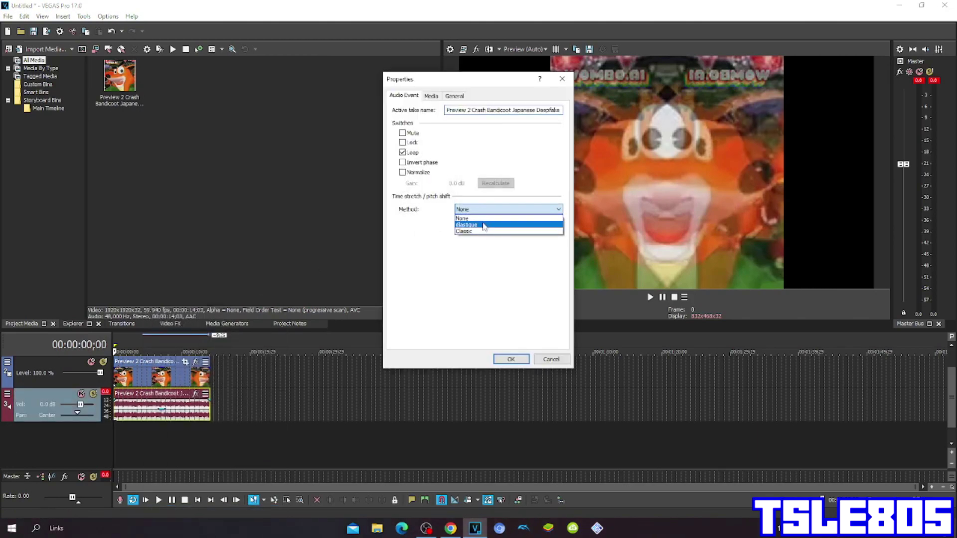
pyautogui.click(484, 226)
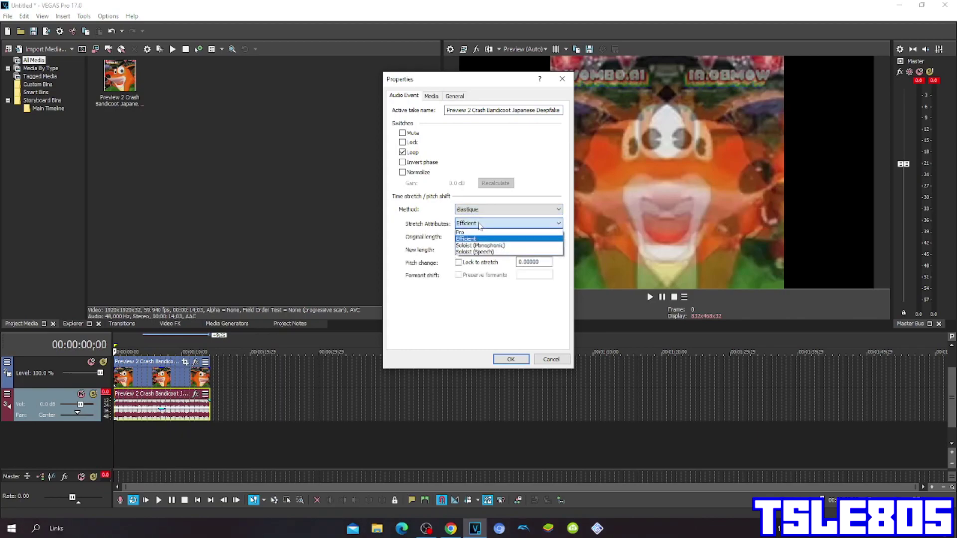
# Step: Try the Classic stretch method with the A17 Drums, unpitched attribute
pyautogui.click(482, 224)
pyautogui.click(481, 234)
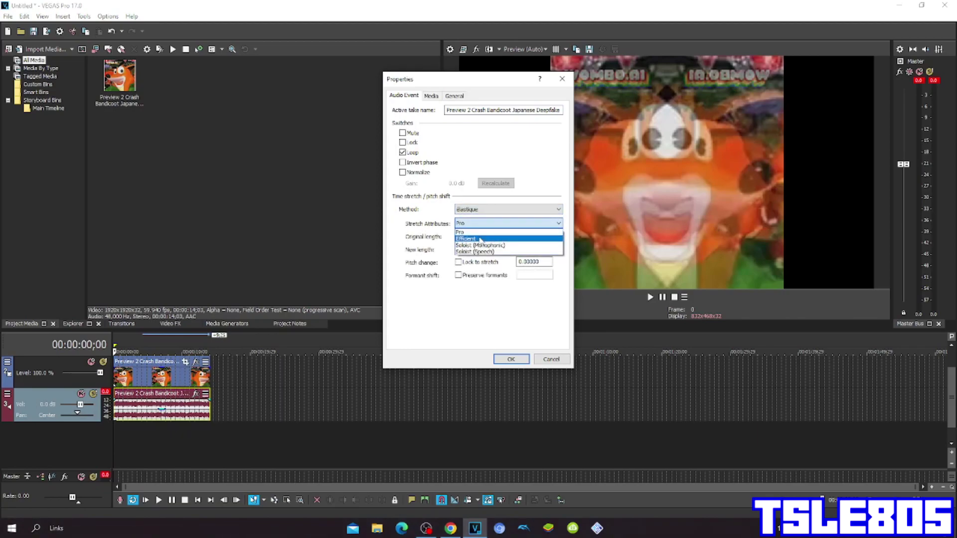
pyautogui.click(482, 238)
pyautogui.click(481, 210)
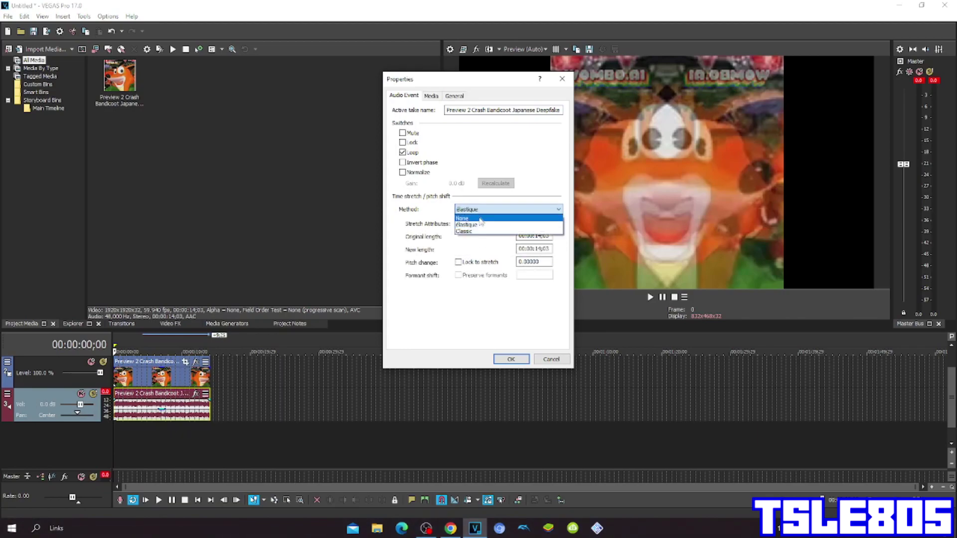
pyautogui.click(478, 229)
pyautogui.click(503, 336)
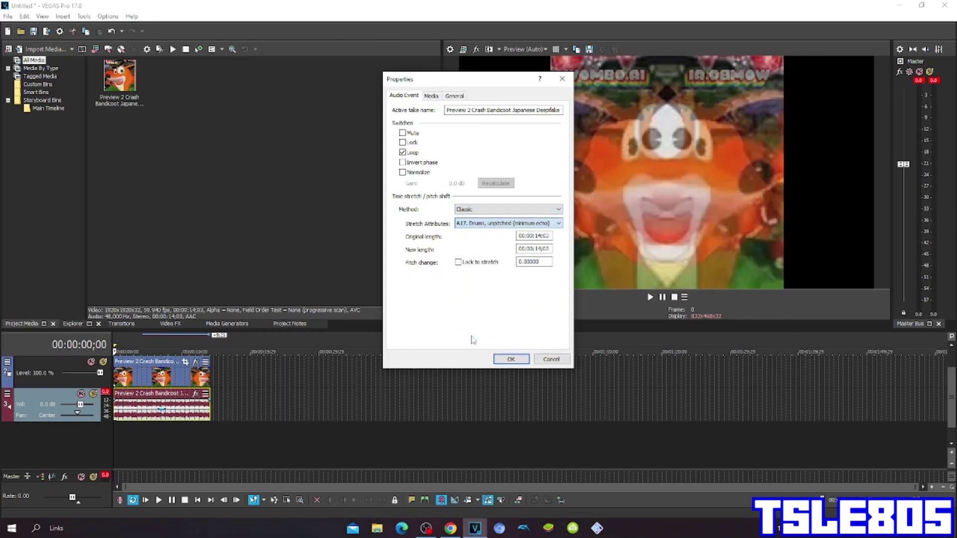
# Step: Return to élastique with Pro stretch attributes and confirm the properties
pyautogui.click(508, 209)
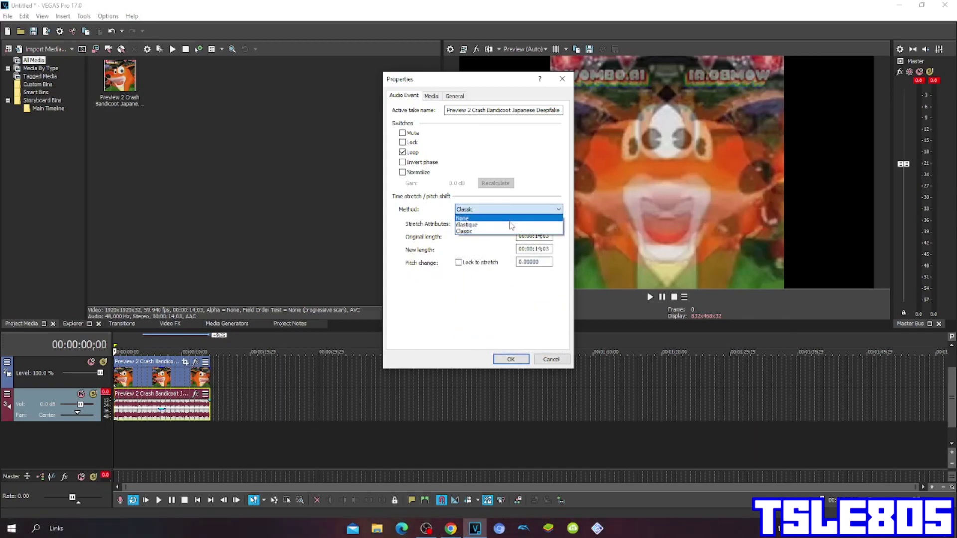
pyautogui.click(493, 225)
pyautogui.click(502, 232)
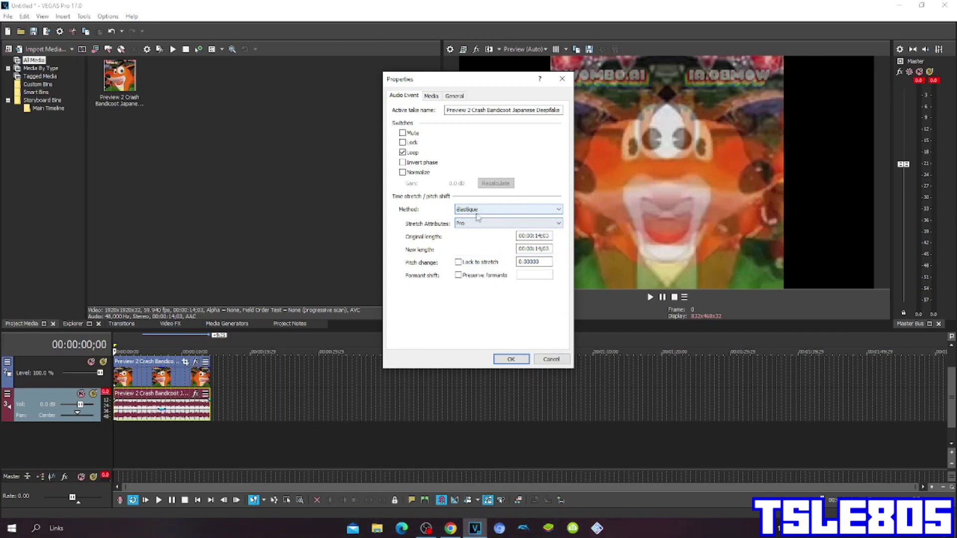
pyautogui.click(474, 223)
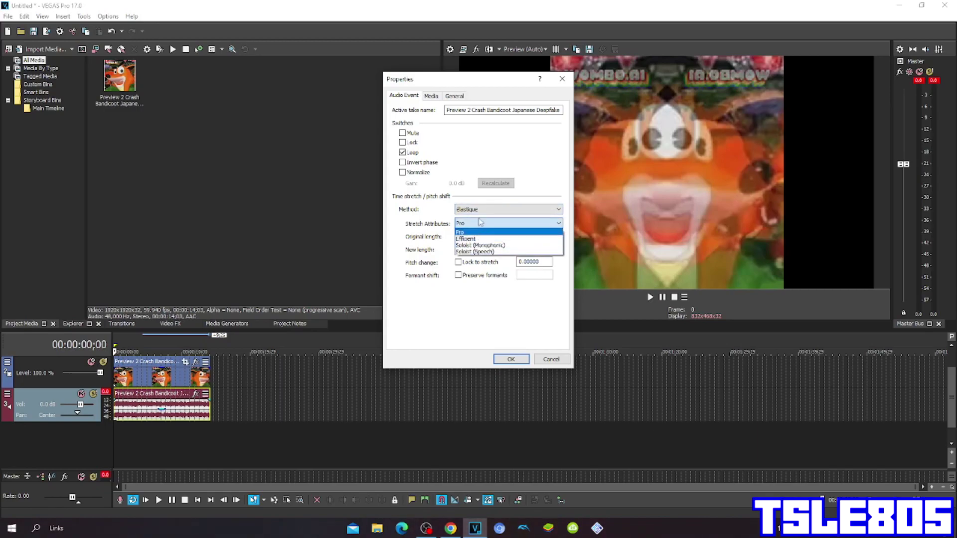
pyautogui.click(479, 224)
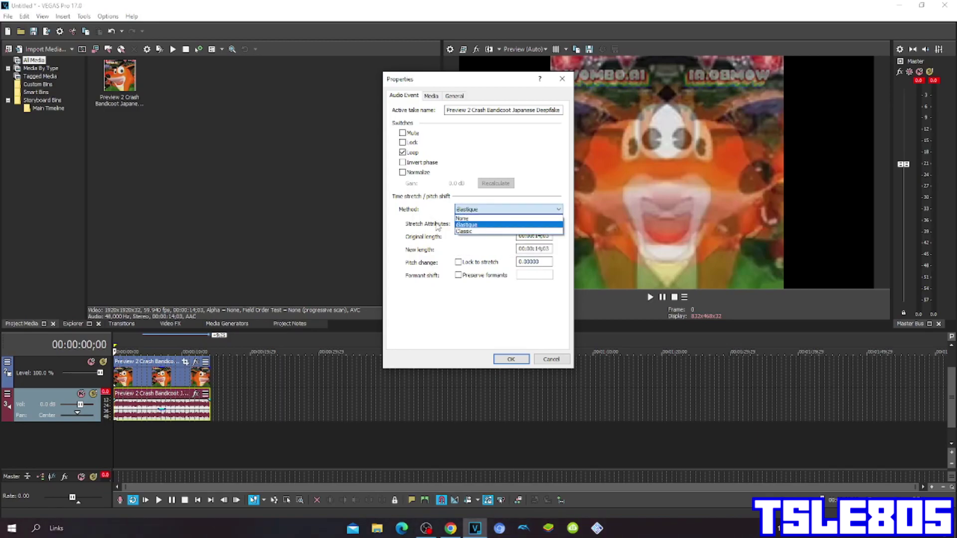
pyautogui.click(466, 225)
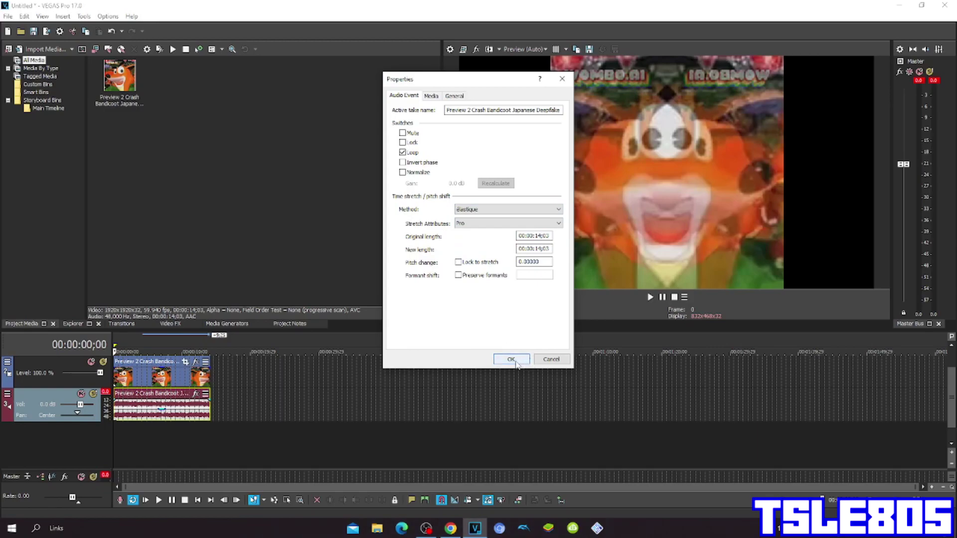
pyautogui.click(512, 360)
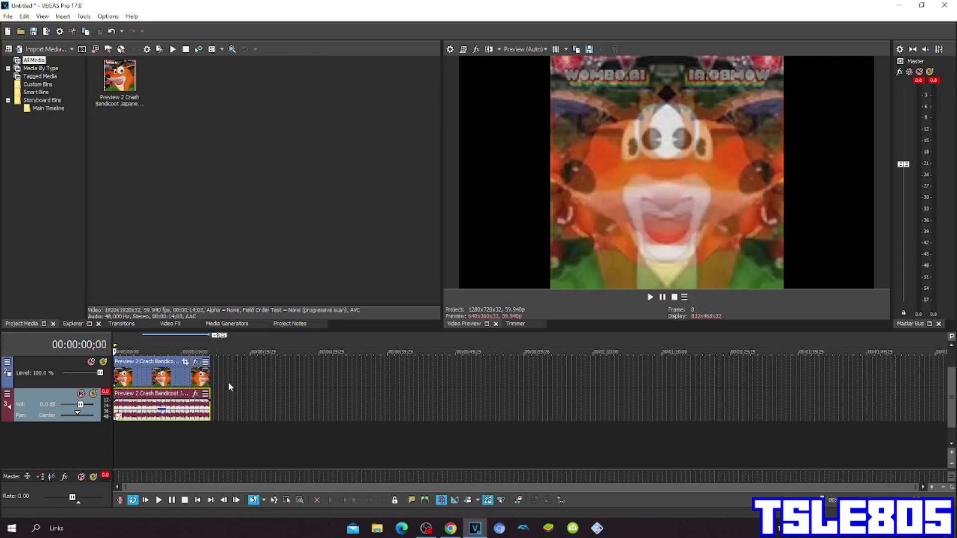
# Step: Duplicate the audio track and play the edited clip from the start
pyautogui.rightClick(231, 390)
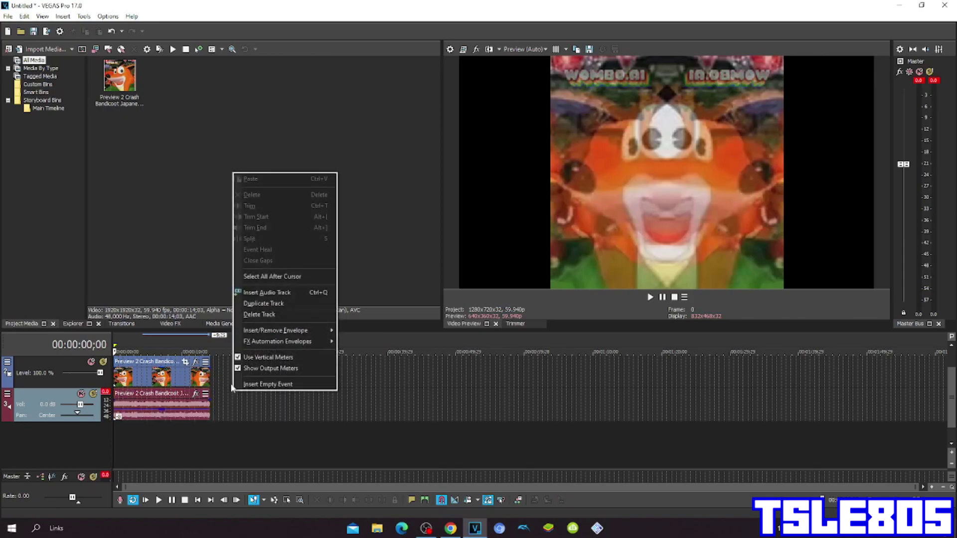
pyautogui.click(258, 304)
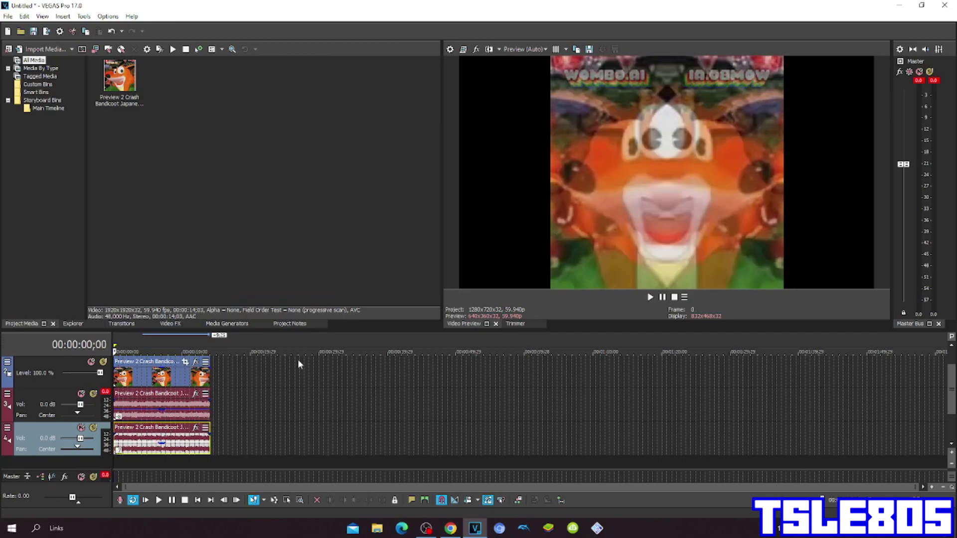
pyautogui.click(660, 297)
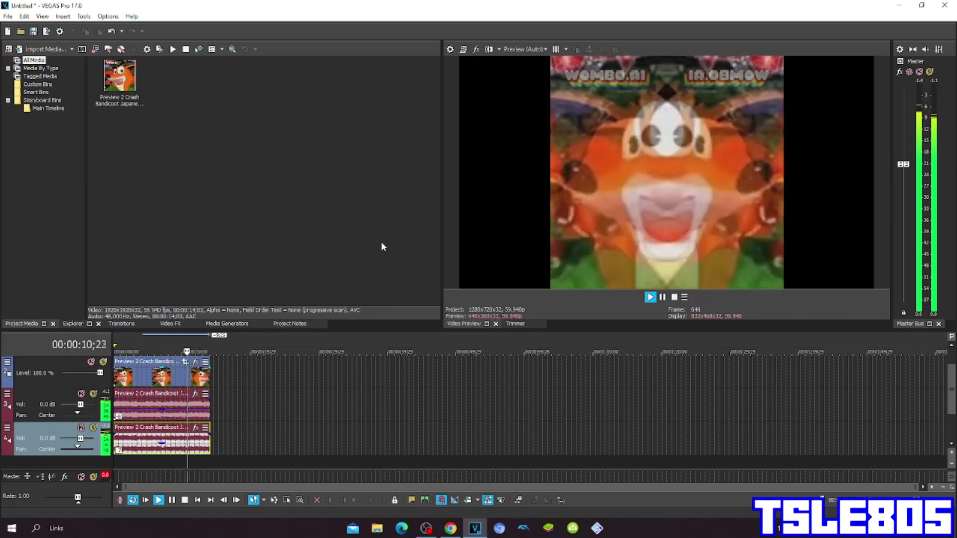
# Step: Stop playback once the clip ends, then stop the OBS screen recording
pyautogui.click(663, 298)
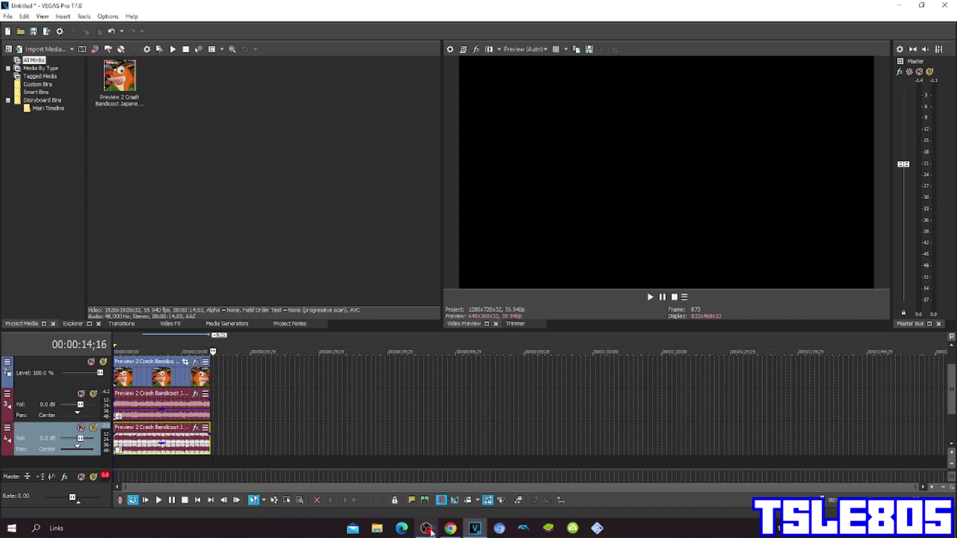
pyautogui.click(426, 527)
pyautogui.click(692, 419)
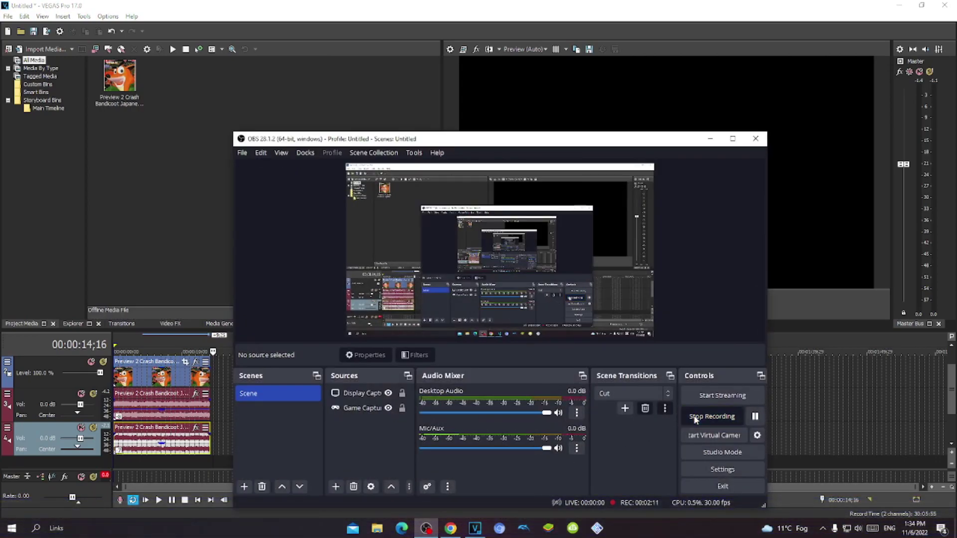